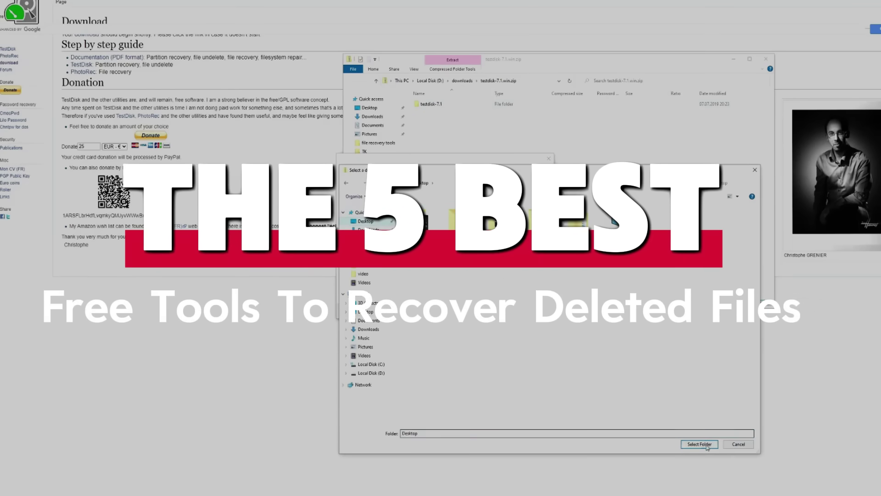
Step: Extract the TestDisk archive to the Desktop, then expand the USB SanDisk drive's volume in Disk Drill
left_click(707, 447)
left_click(511, 311)
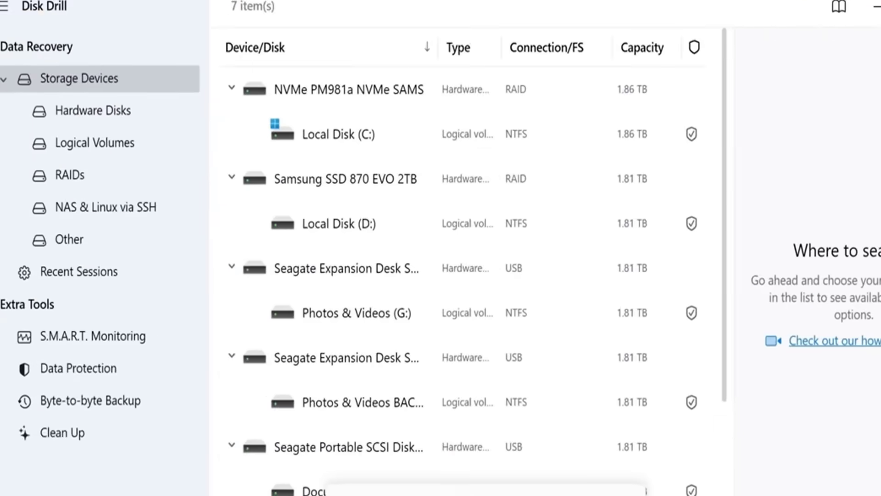
left_click(305, 381)
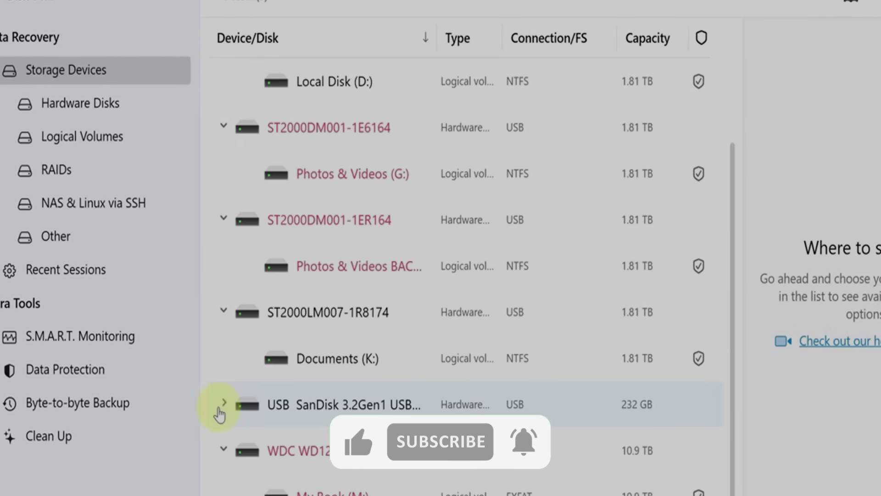
left_click(220, 406)
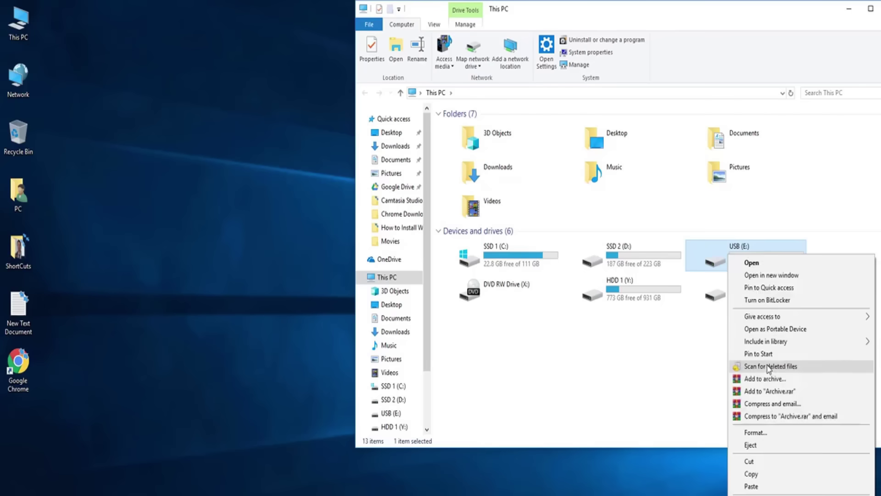
Step: Scan USB (E:) for deleted files, mark all results, and make a new Desktop folder for them
left_click(769, 368)
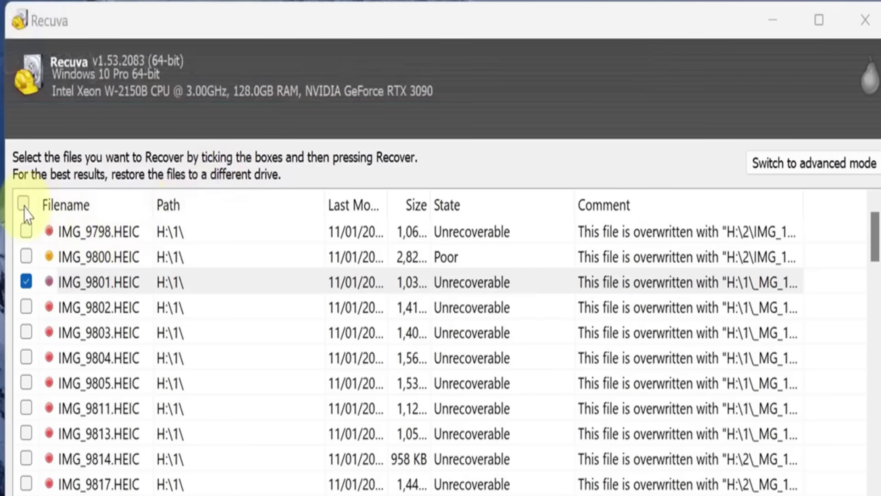
left_click(24, 203)
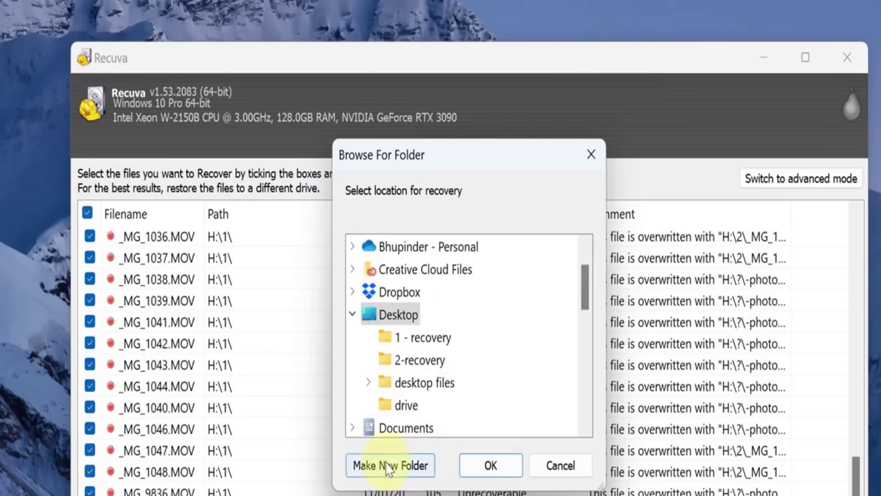
left_click(388, 465)
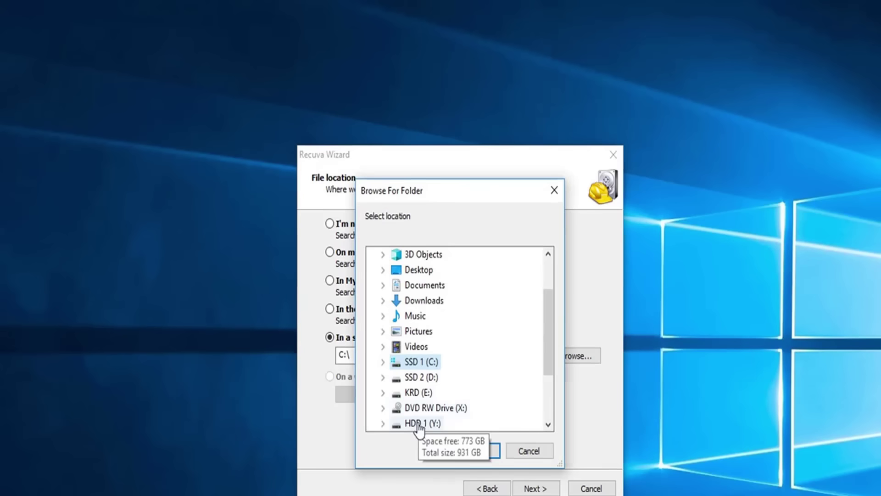
Step: Set the KRD (E:) drive as Recuva's search location
double_click(445, 396)
scroll(474, 415, "down", 2)
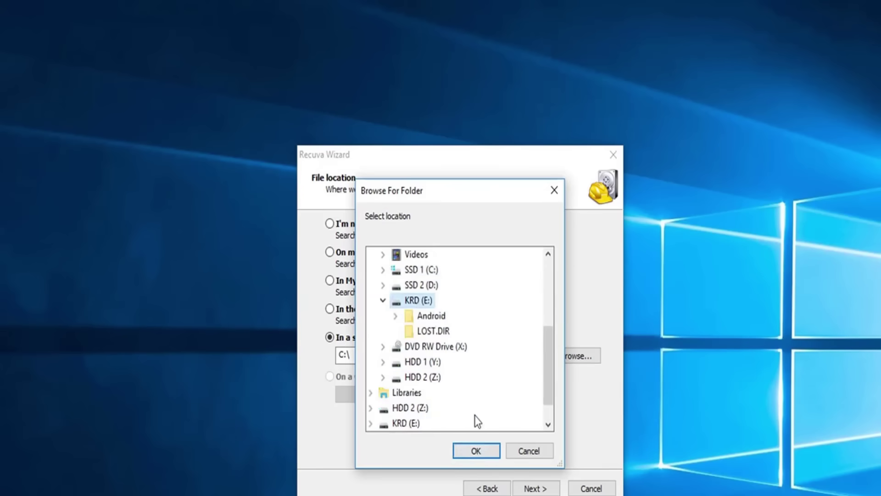
left_click(476, 452)
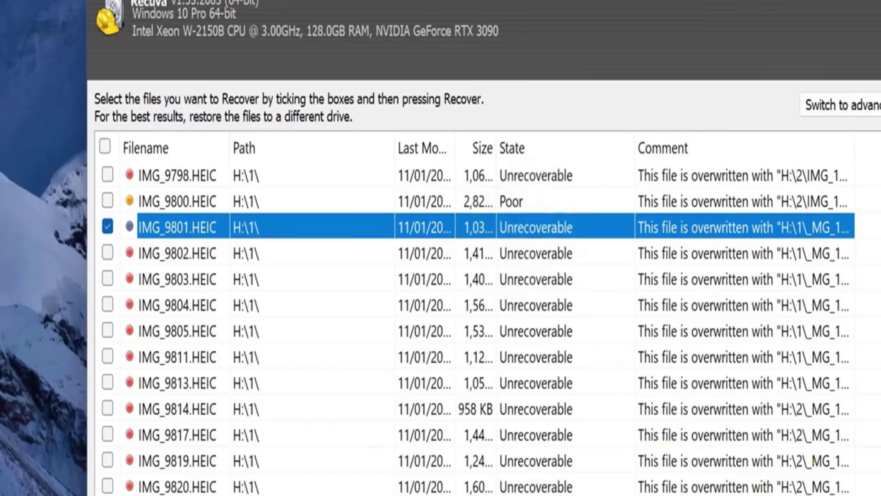
Step: Recover the ticked files to the Desktop
scroll(441, 342, "up", 4)
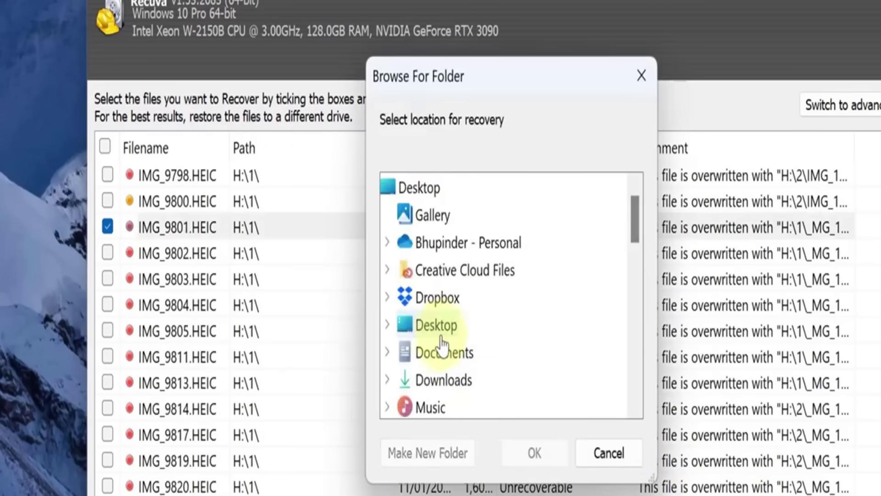
left_click(428, 329)
left_click(535, 455)
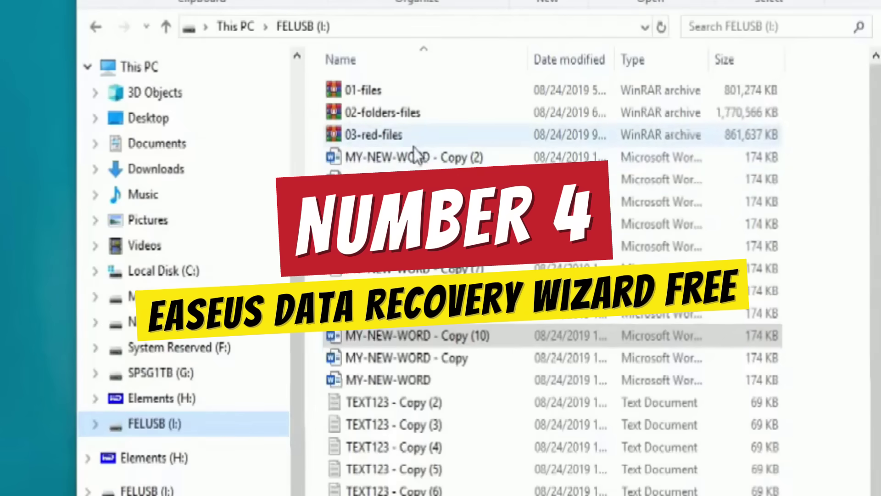
Step: Select the MY-NEW-WORD files and open system settings to allow the recovery extension
key("Tab")
key("shift+Down")
key("shift+Down")
scroll(758, 399, "down", 1)
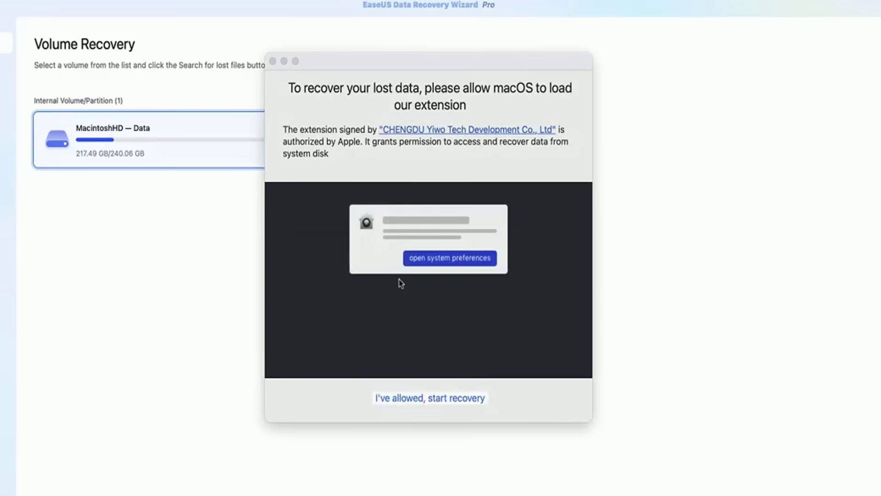
left_click(451, 256)
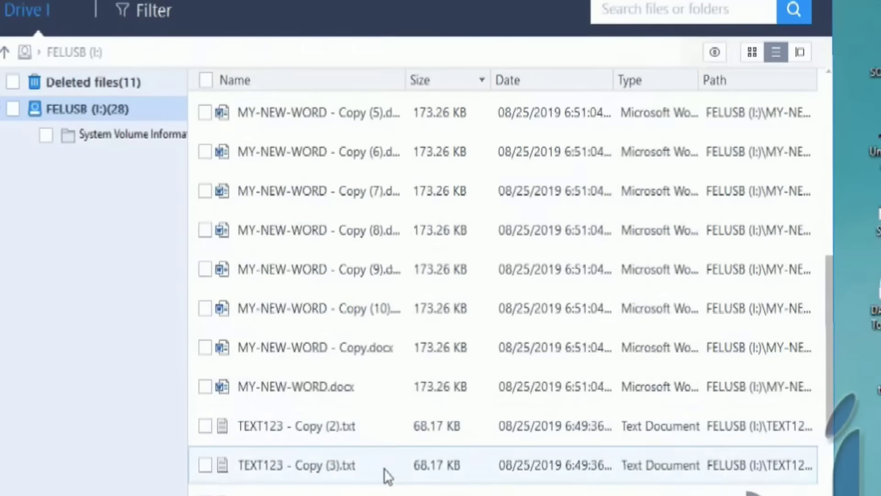
Step: Mark MY-NEW-WORD.docx and MY-NEW-WORD - Copy.docx for recovery into the ZBACKUP folder
left_click(206, 470)
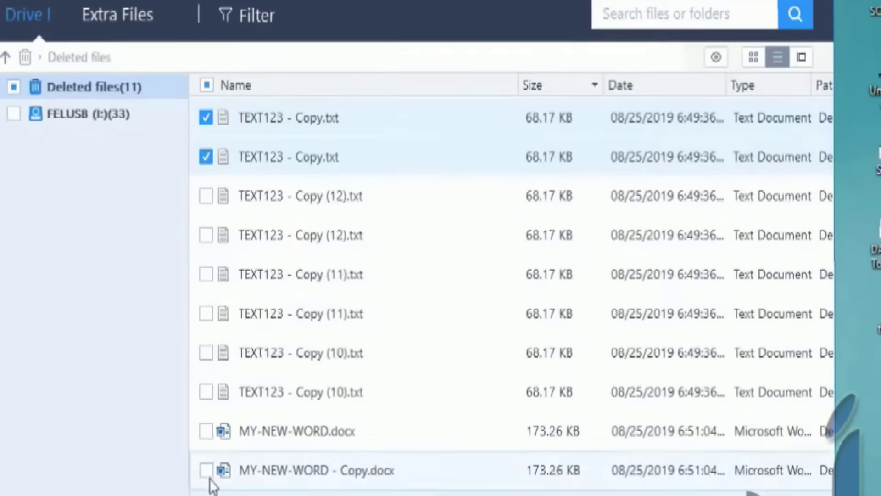
left_click(205, 430)
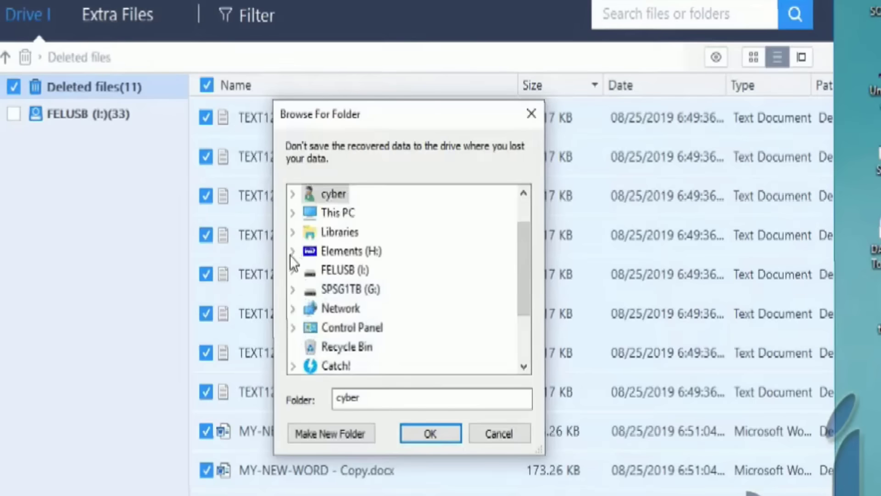
left_click_drag(524, 243, 526, 308)
double_click(376, 290)
Step: Save the recovered photo to MacintoshHD — Data and allow the downloaded installer to open
scroll(447, 360, "up", 1)
scroll(446, 353, "down", 2)
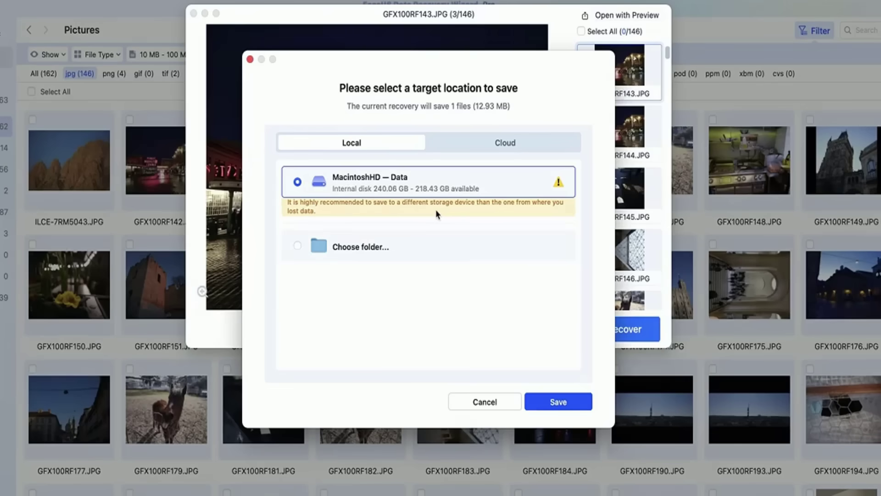
left_click(556, 405)
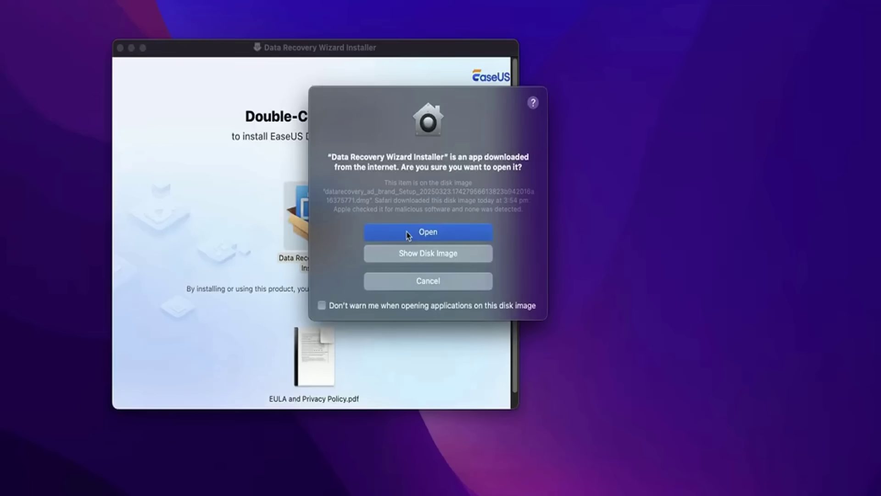
left_click(408, 232)
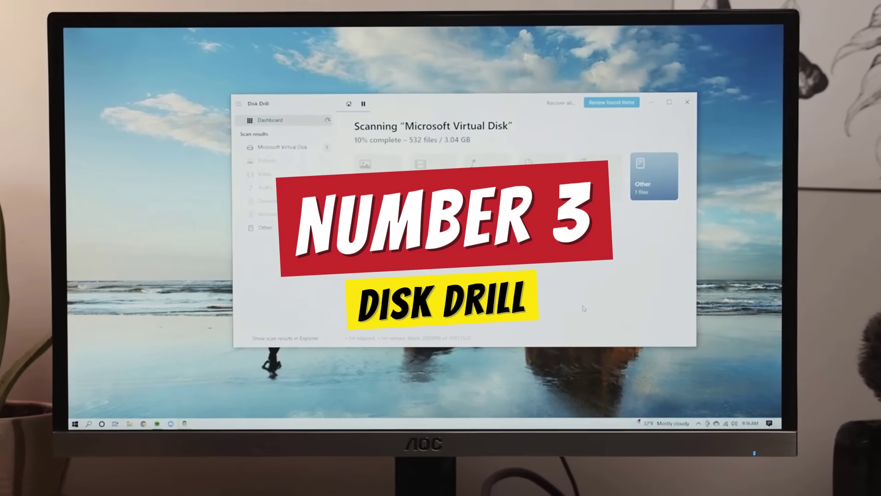
Step: Preview photo 1620736203521.jpg from My Data Drive, then show the SanDisk's USB Drive (H:) volume
left_click(451, 391)
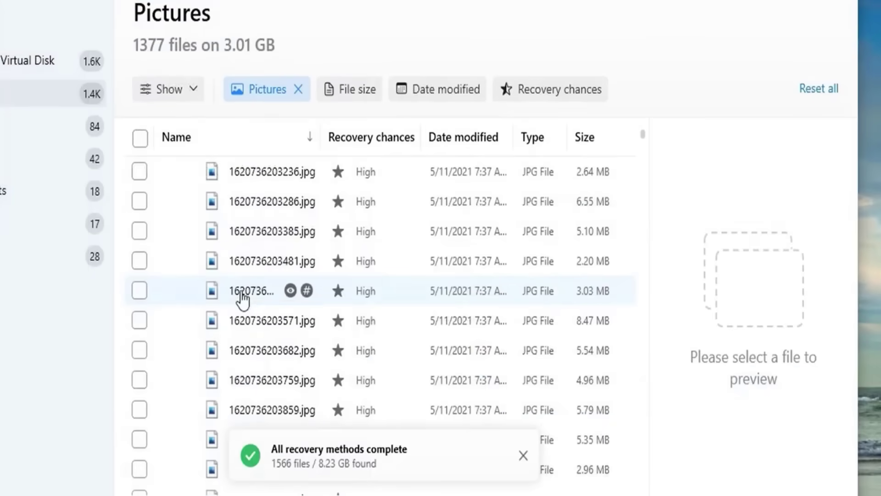
left_click(242, 300)
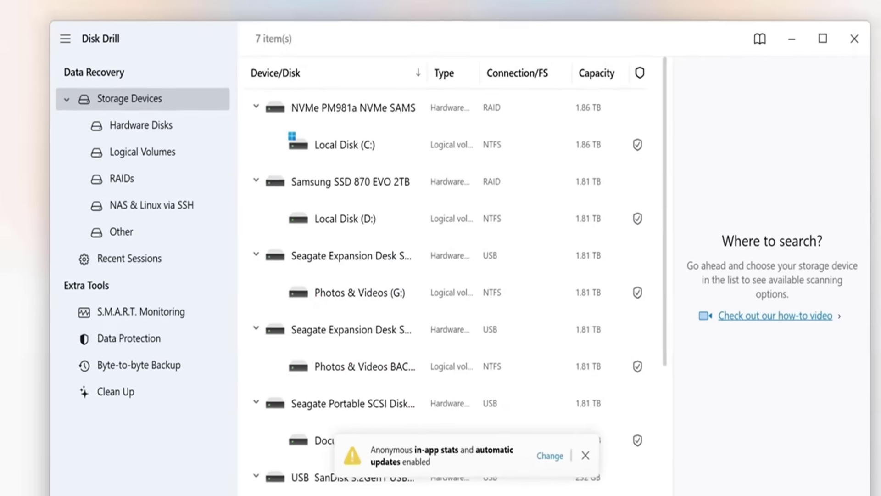
scroll(318, 354, "down", 3)
left_click(318, 353)
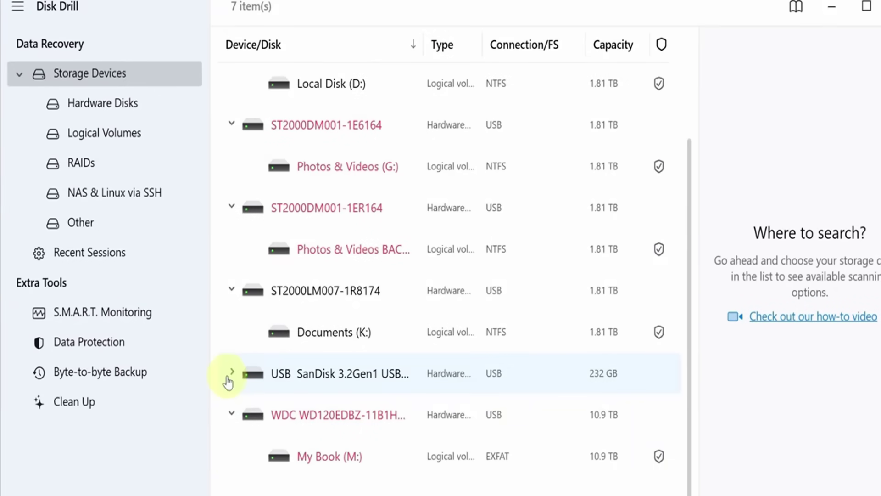
left_click(231, 373)
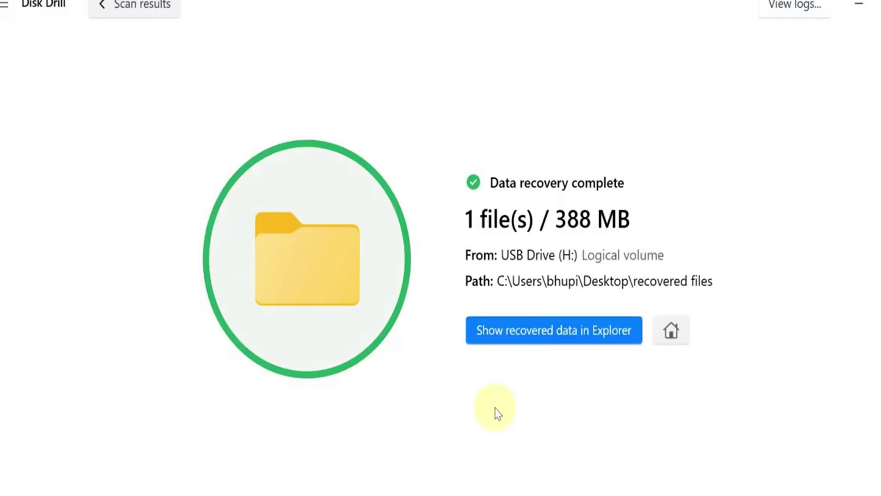
Step: Recover the video _MG_1010 into the recovered files folder, then scan the iPhone for lost data
left_click(528, 333)
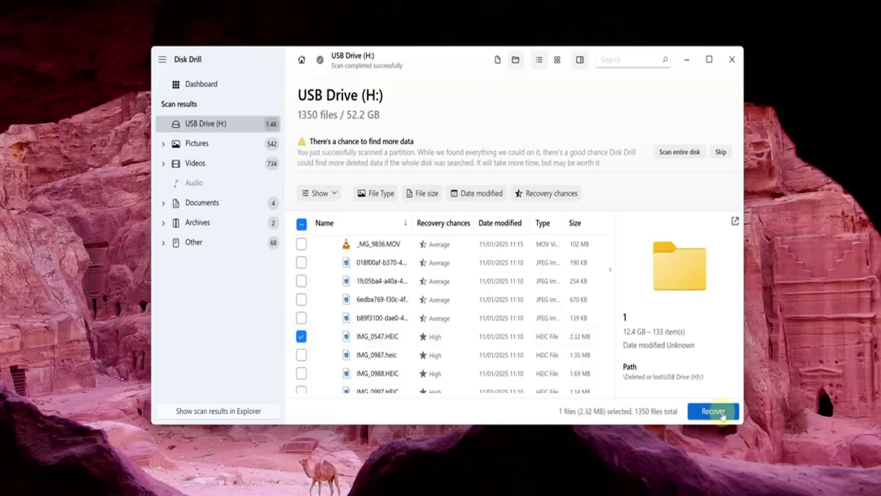
left_click(714, 411)
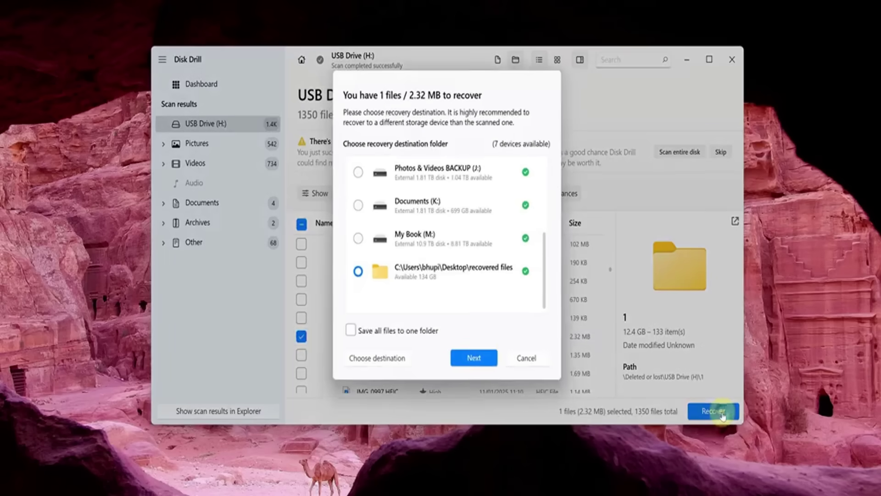
left_click(475, 360)
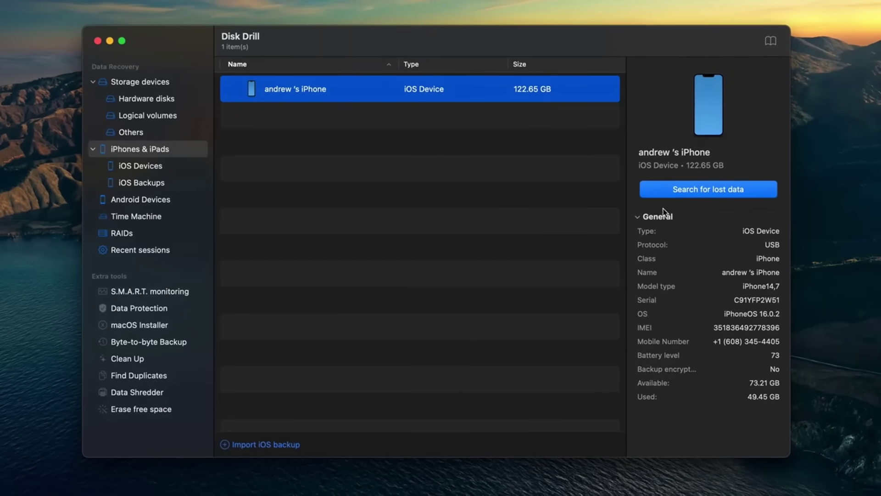
left_click(683, 194)
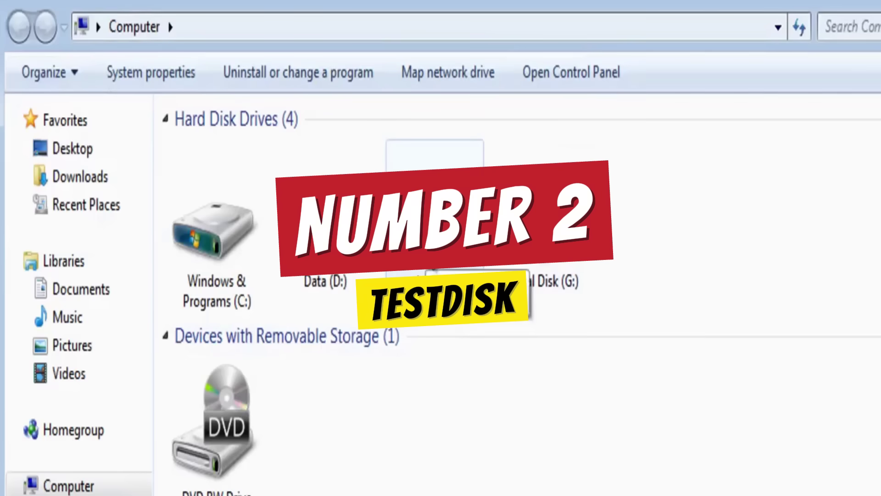
Step: Open the test (F:) drive, view PhotoRec's recovery options, then return to the partition list
left_click(435, 247)
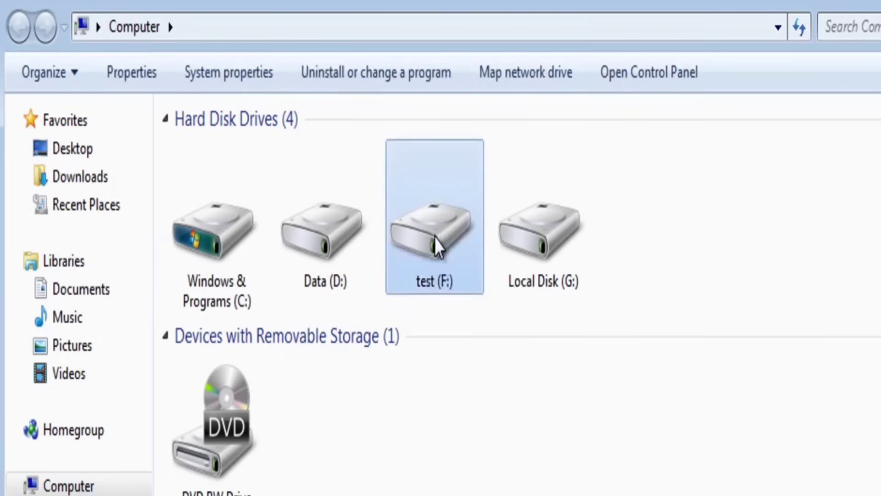
double_click(436, 247)
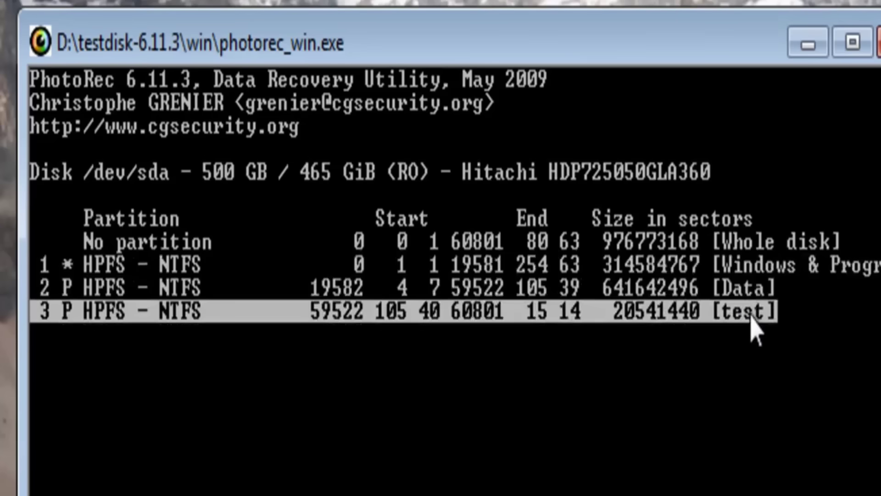
key("o")
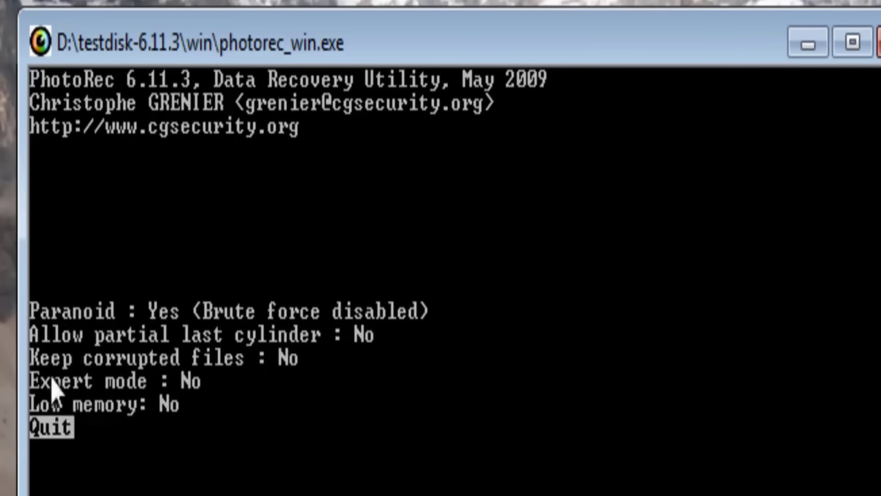
key("Return")
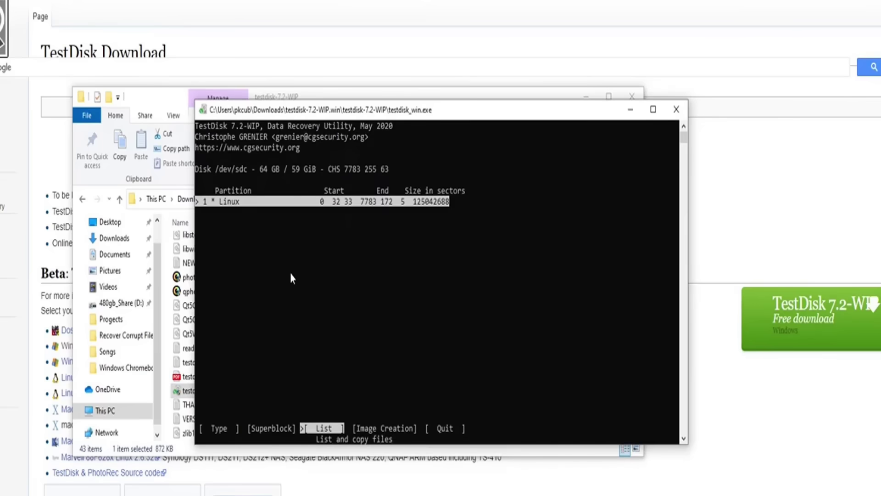
Step: List the Linux partition's files, proceed with recovery, and move to the user's folder under C:\Users
key("Return")
key("Down")
key("Down")
key("Down")
key("Down")
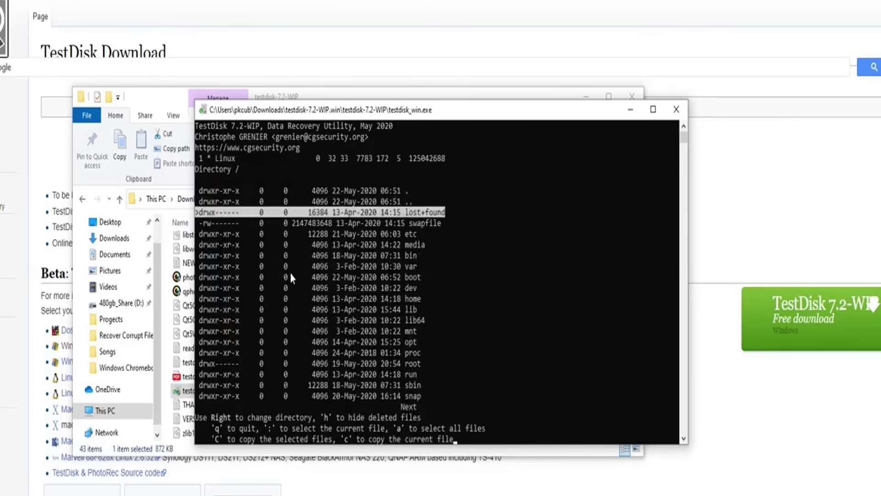
key("Down")
key("Down")
key("Down")
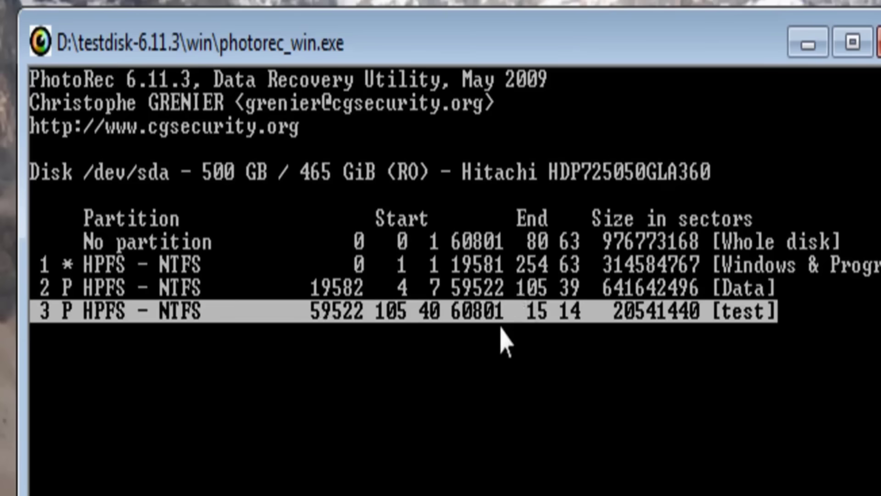
key("Return")
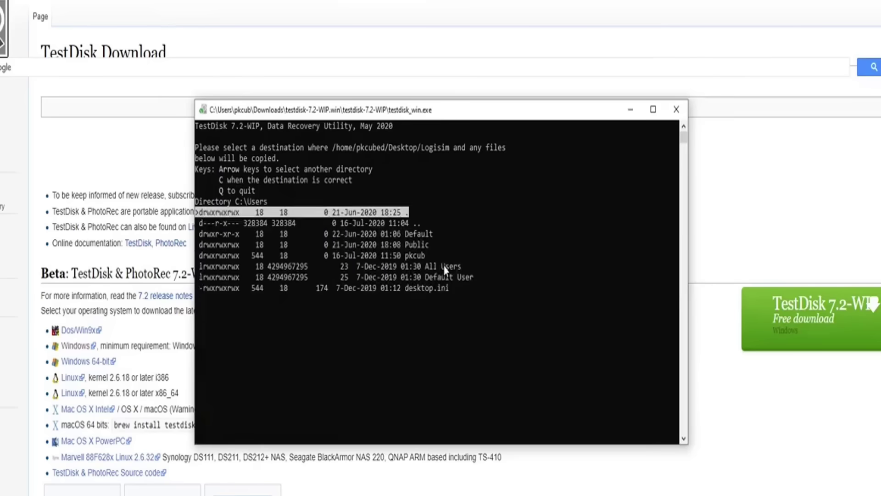
key("Down")
key("Down")
key("Down")
key("Down")
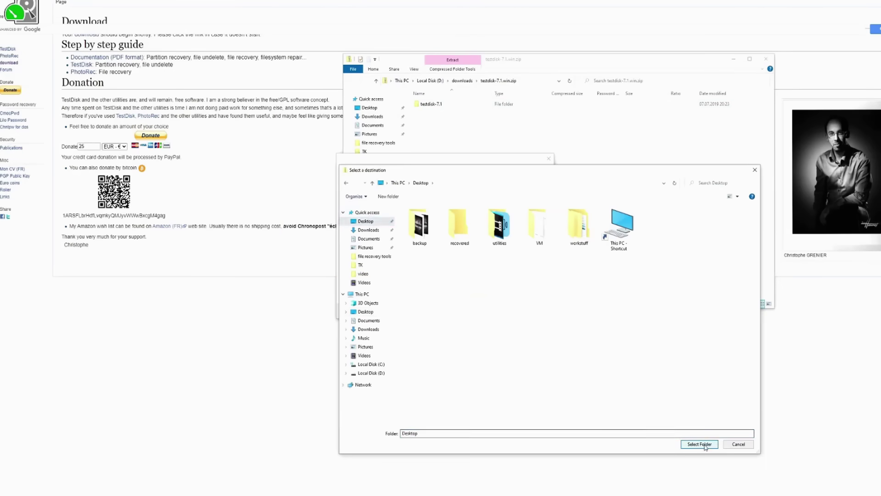
Step: Extract the downloaded archive to the Desktop and pick the 500 GB PhysicalDrive1 disk in QPhotoRec
left_click(700, 444)
left_click(517, 312)
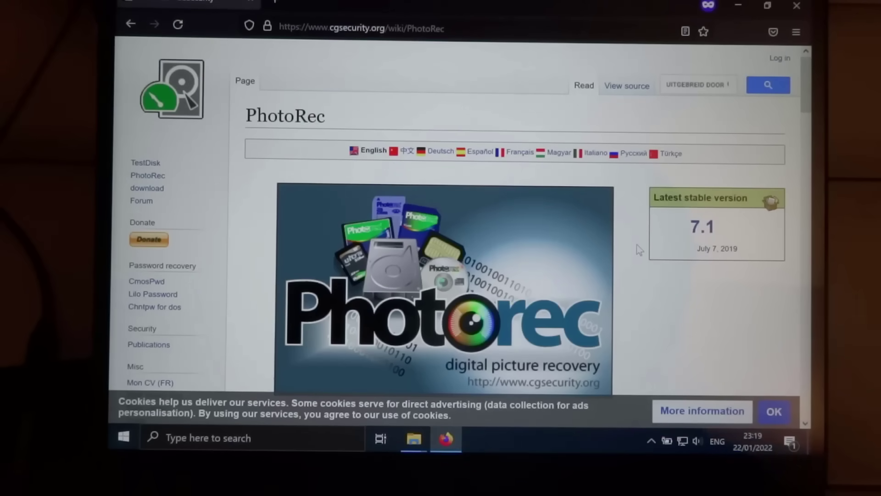
scroll(637, 244, "down", 1)
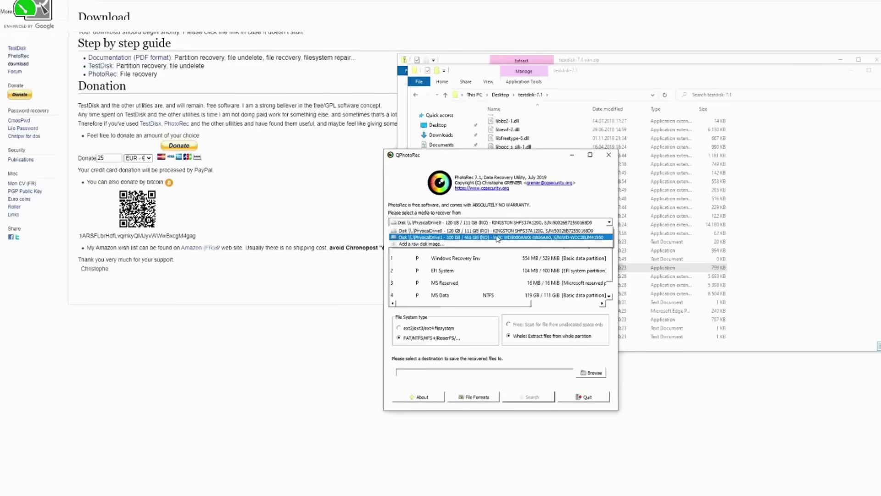
left_click(495, 237)
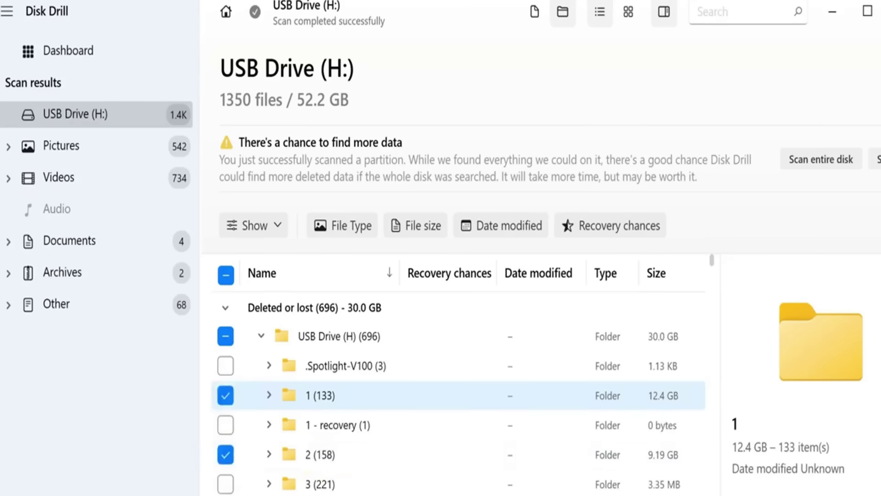
Step: Send the 291 checked files to recovery, then browse to Desktop for IMG_9801.HEIC's recovery location
left_click(649, 478)
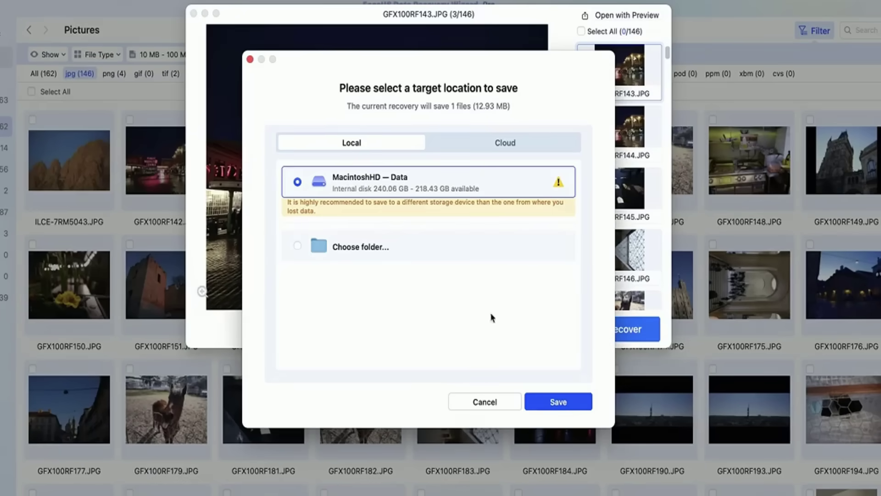
left_click(555, 402)
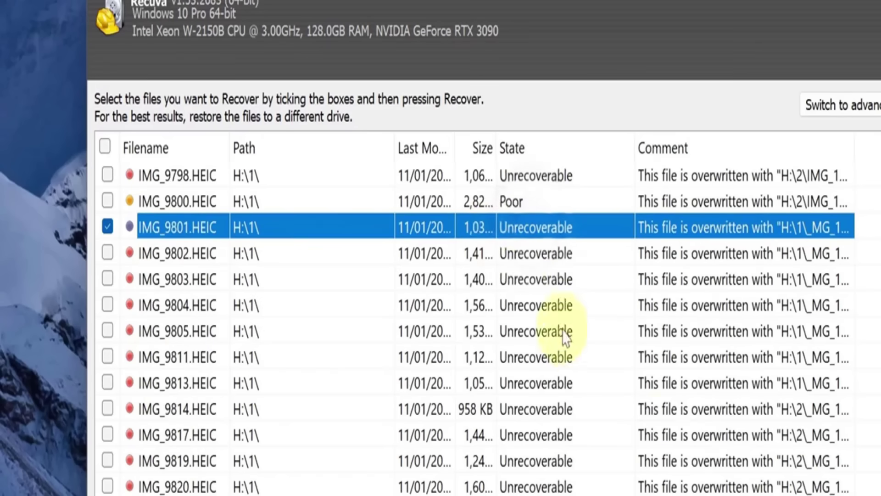
left_click(797, 490)
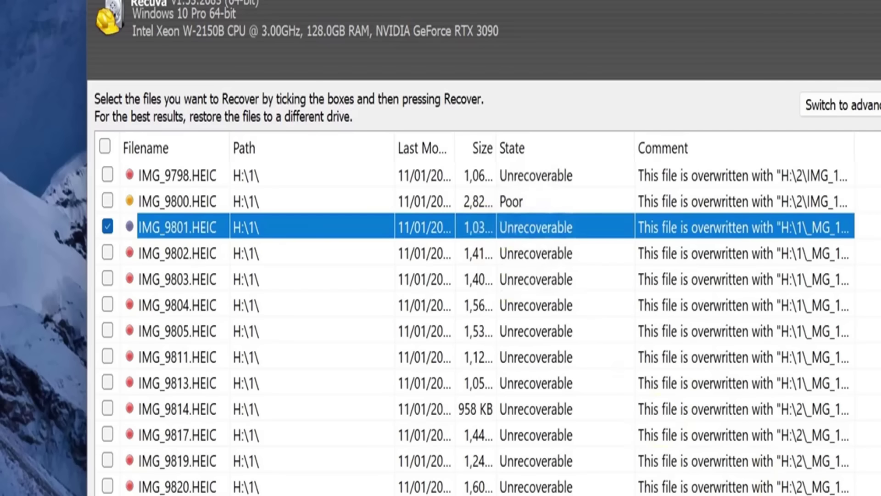
scroll(459, 322, "up", 3)
double_click(429, 333)
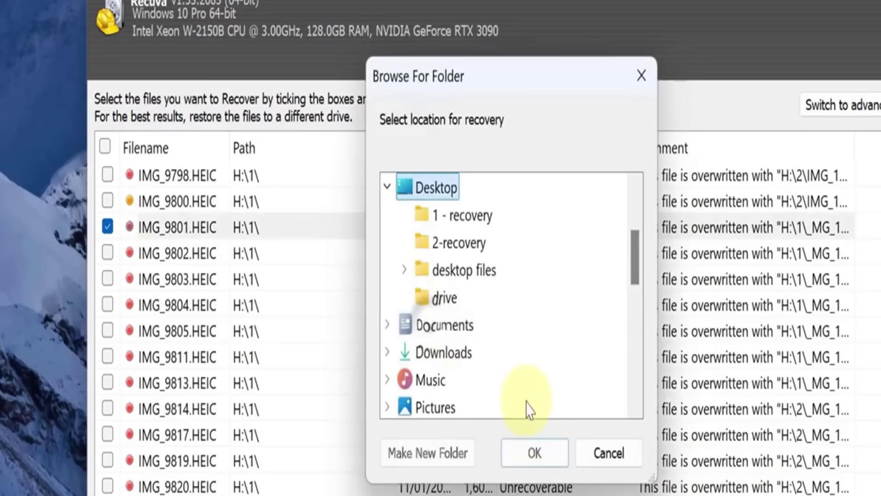